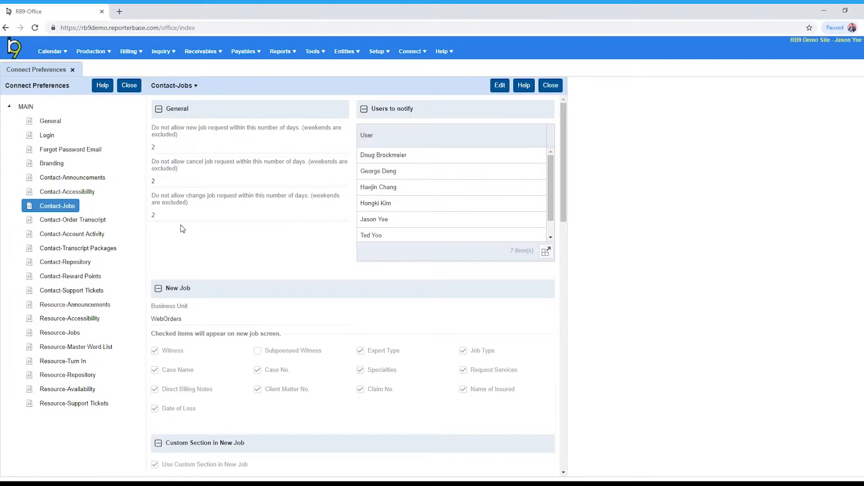
Open the Contact-Jobs preferences for editing and review the day-limit choices for new and cancel job requests
click(499, 86)
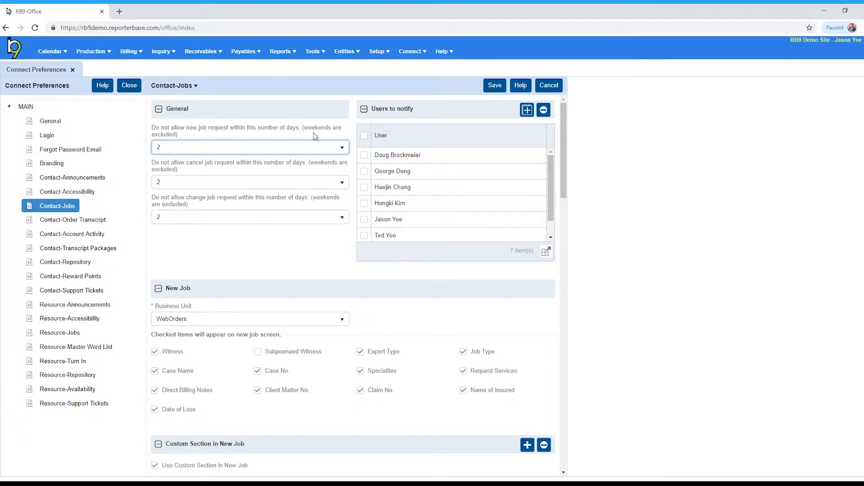
click(338, 148)
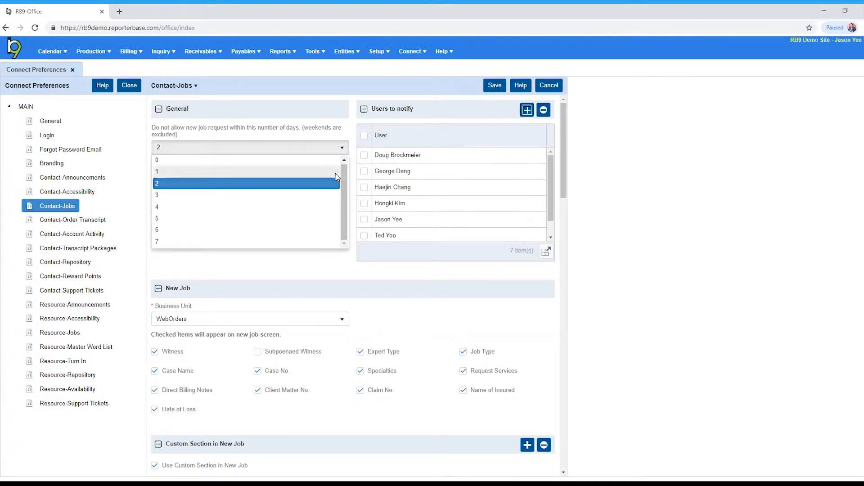
click(328, 187)
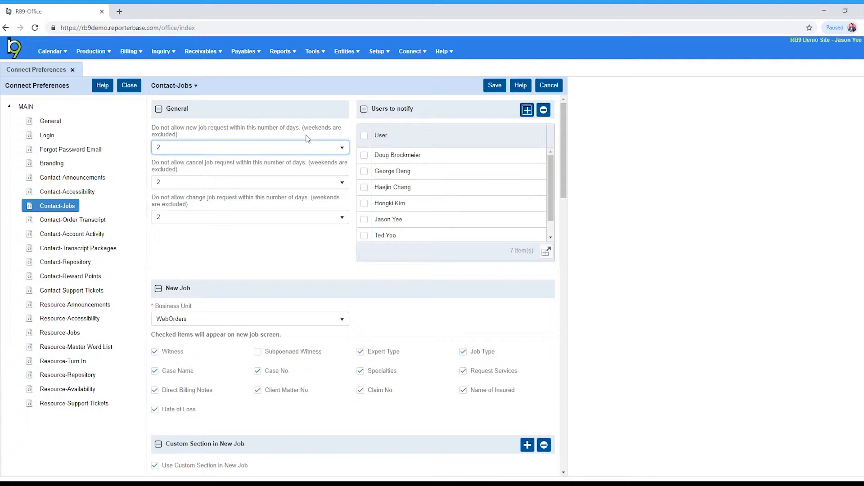
click(307, 148)
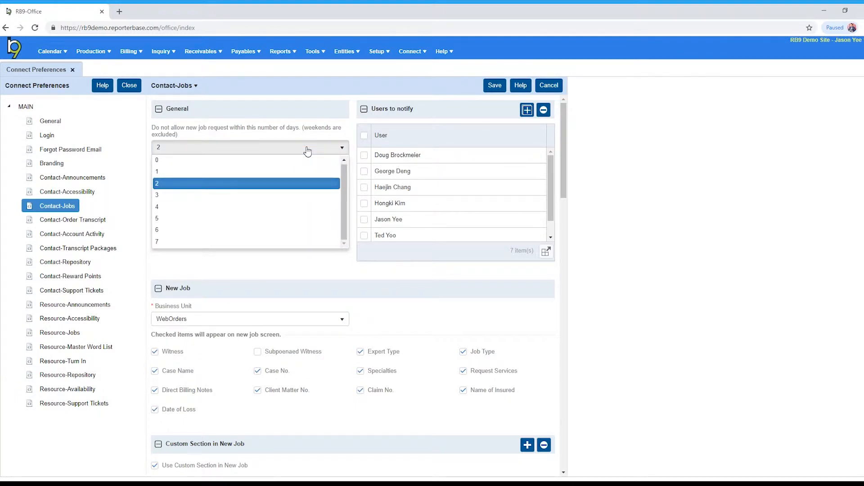
click(308, 148)
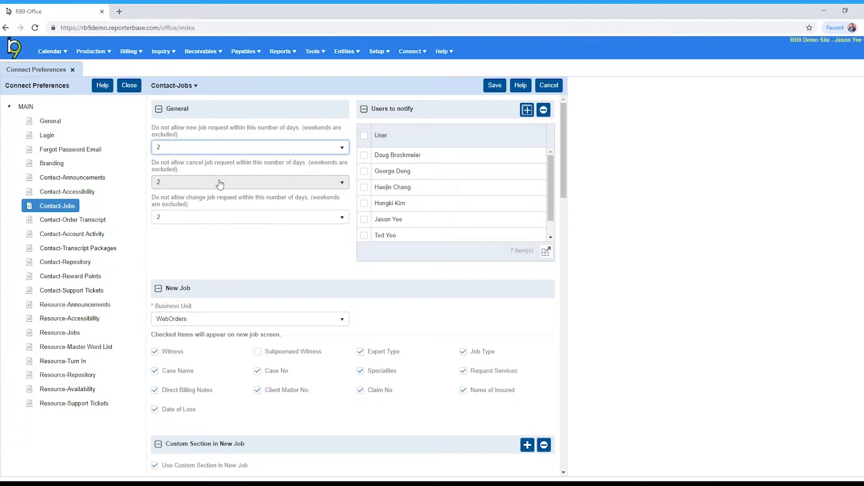
click(220, 184)
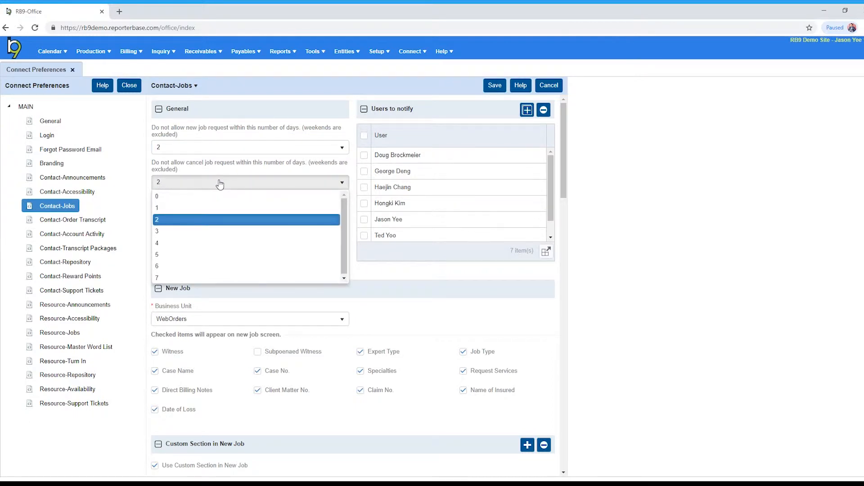
click(219, 183)
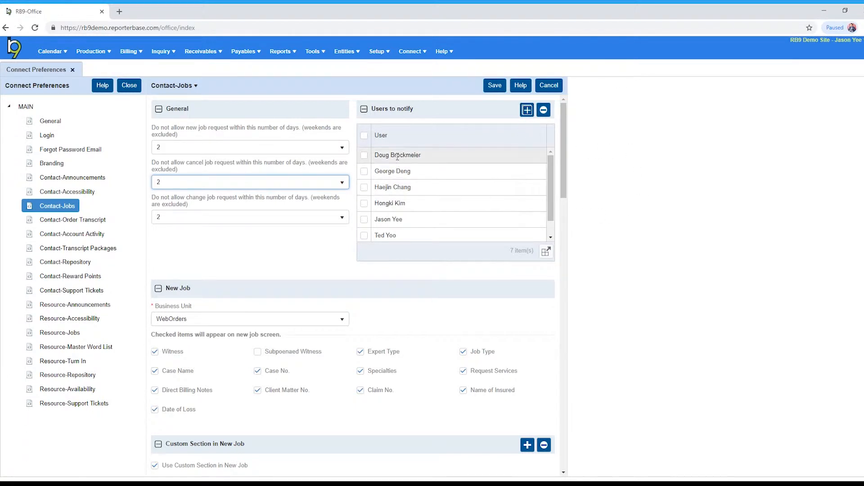
Try selecting the third user in the Users to notify list, and deselect that user again
mouse_move(550, 179)
mouse_down()
mouse_move(551, 201)
mouse_move(561, 185)
mouse_up()
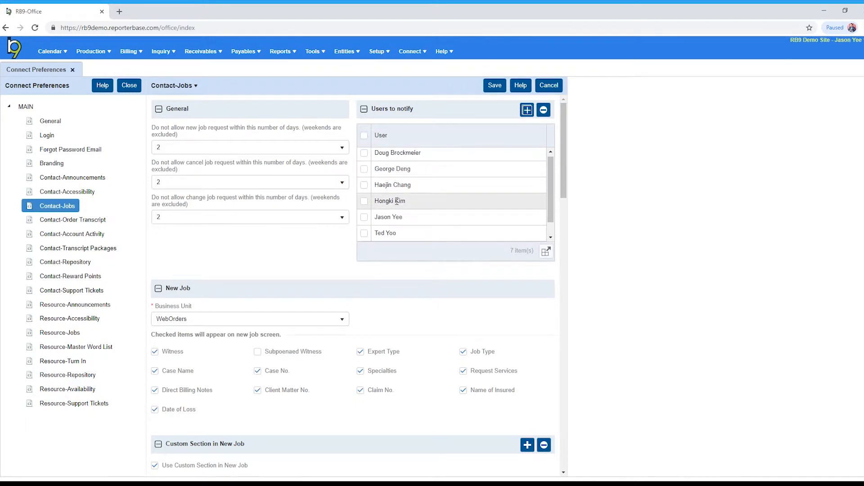
click(365, 186)
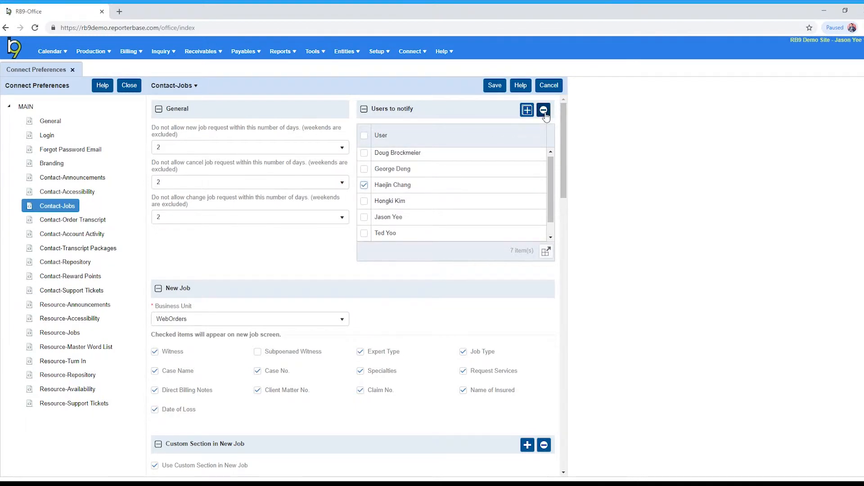
click(364, 185)
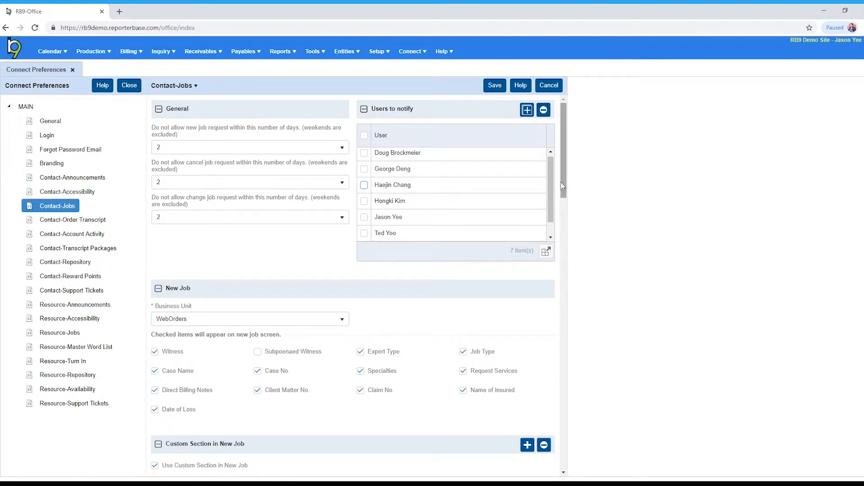
Review the business unit choices for new jobs without changing the WebOrders selection
drag(565, 187, 548, 224)
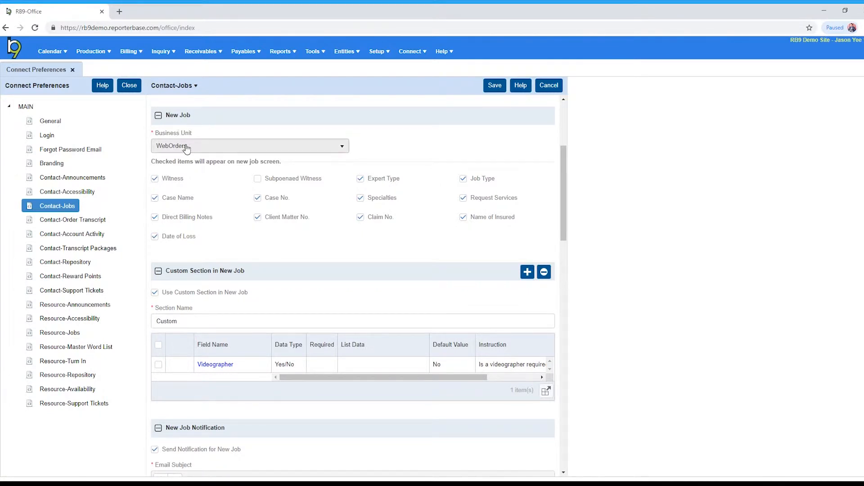
click(226, 148)
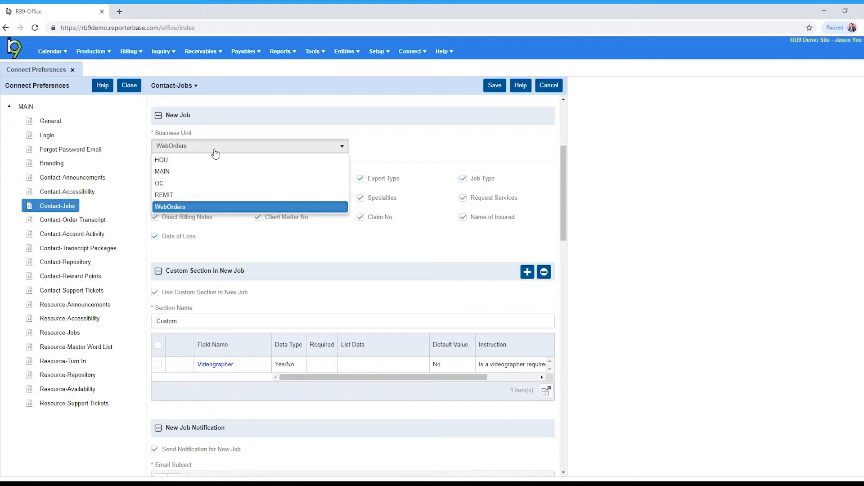
click(215, 154)
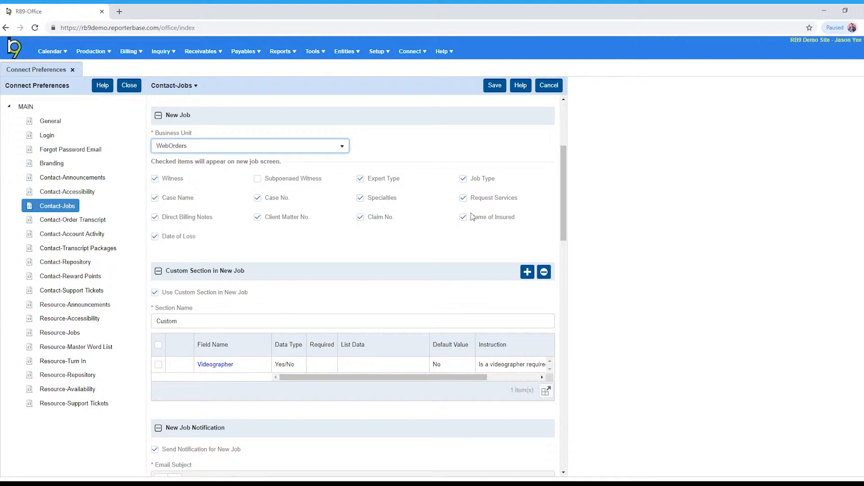
Rename the custom section for new jobs to "Additional Info" and review the details of its Videographer field
drag(564, 207, 565, 239)
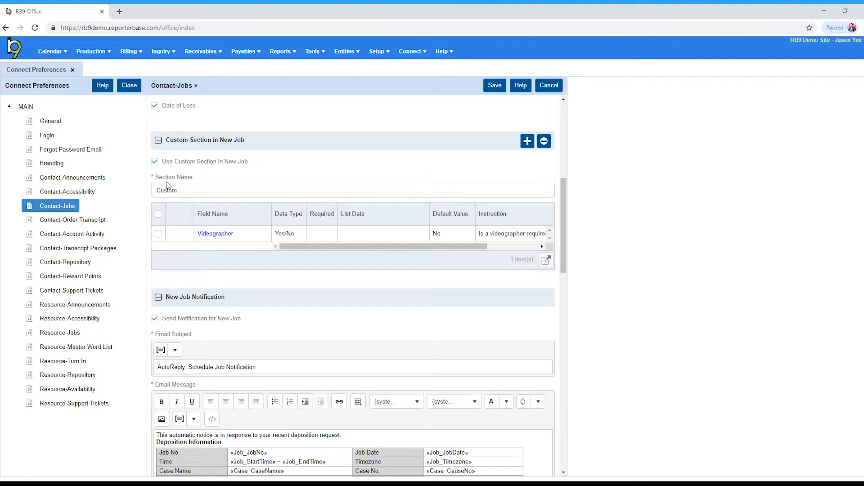
double_click(187, 192)
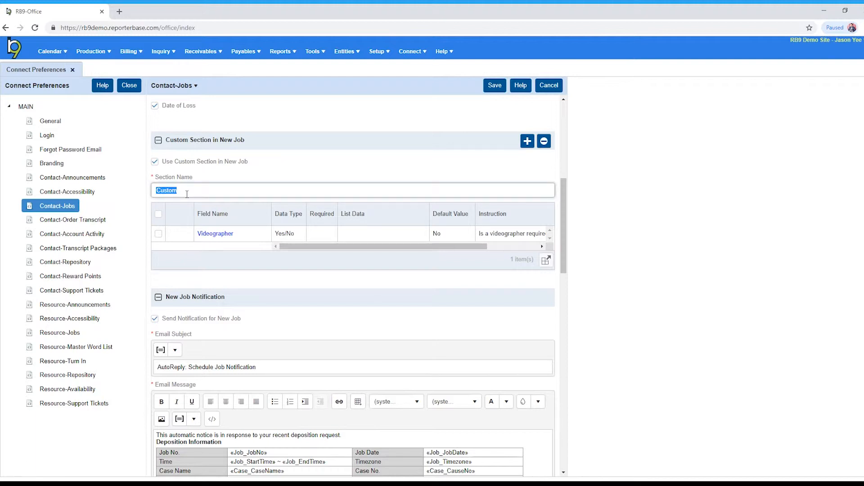
text(Additional Info)
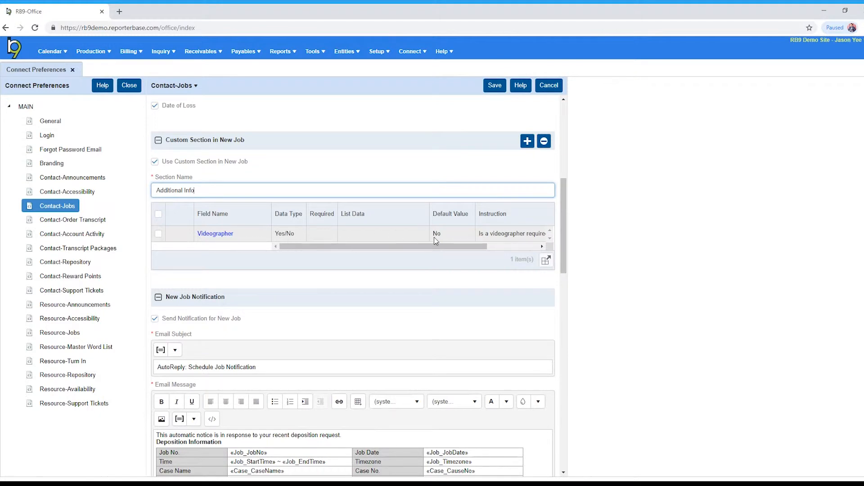
drag(446, 247, 476, 246)
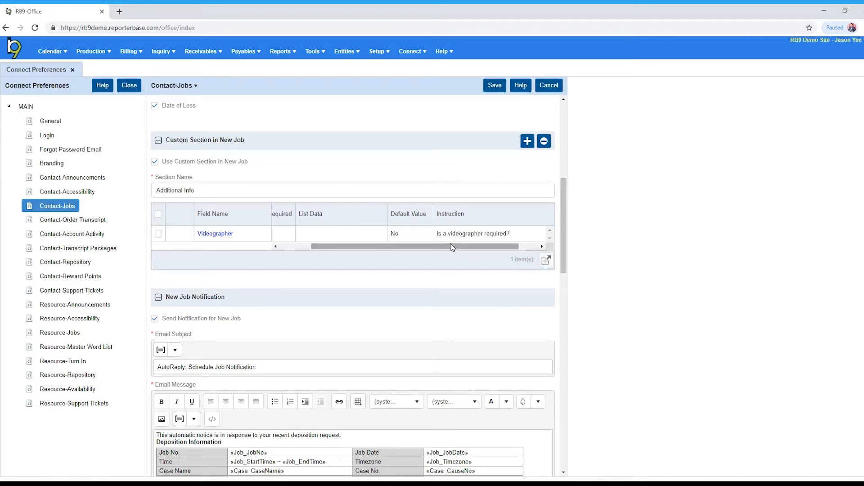
drag(452, 249, 411, 251)
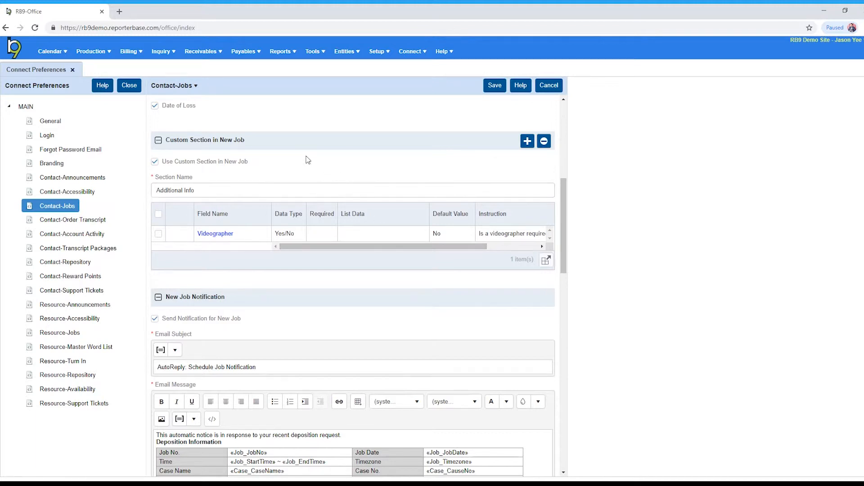
Start a new custom field of data type Text and name it "Additaional Requests"
click(526, 149)
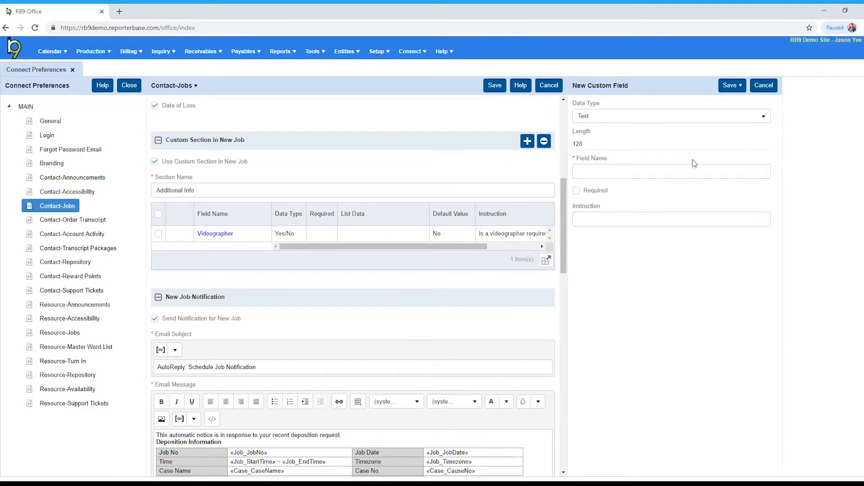
click(715, 121)
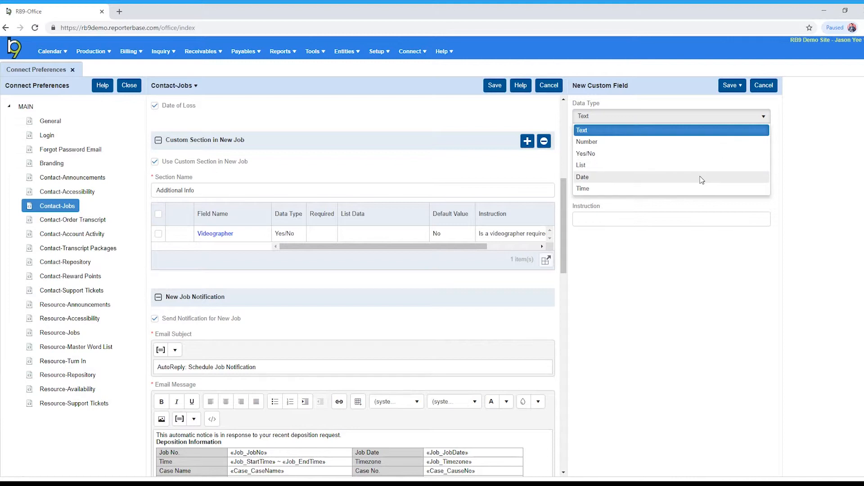
click(686, 260)
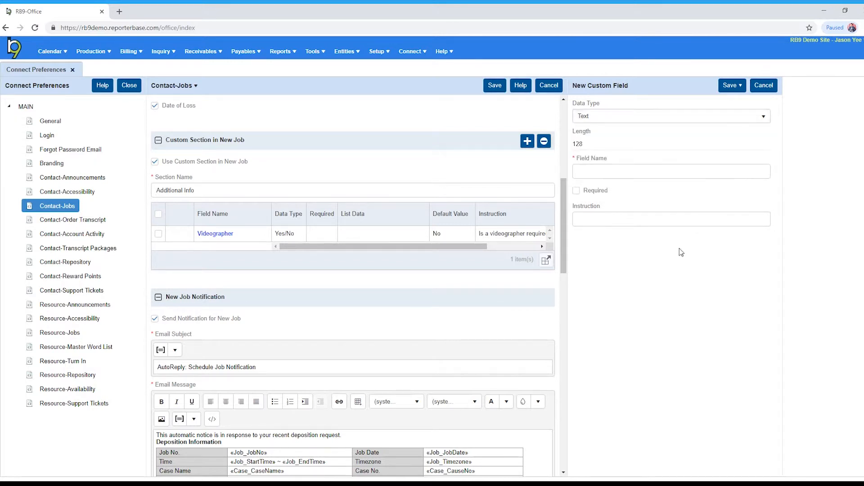
click(600, 170)
text(Ad)
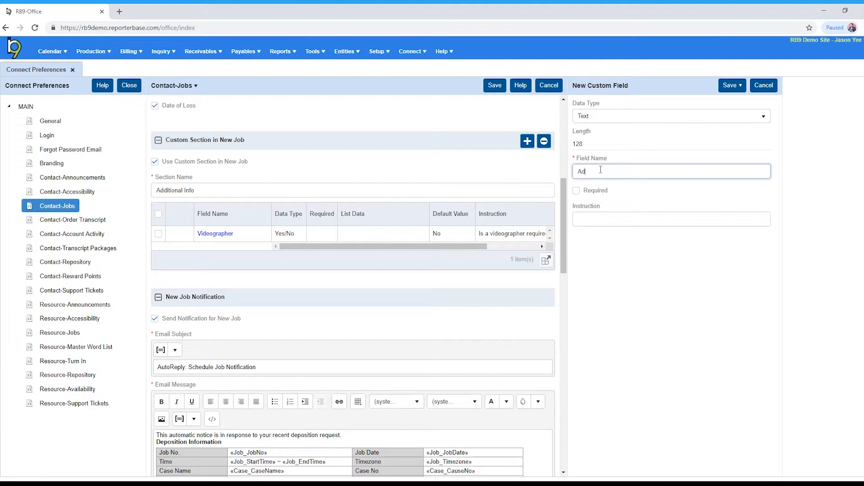
text(dttaion)
text(al Re)
text(uqes)
key(BackSpace)
key(BackSpace)
key(BackSpace)
key(BackSpace)
text(quests)
Enter the field instruction "Do you require anything additional for this job?", then save and close the custom field
key(Tab)
key(Tab)
text(Do)
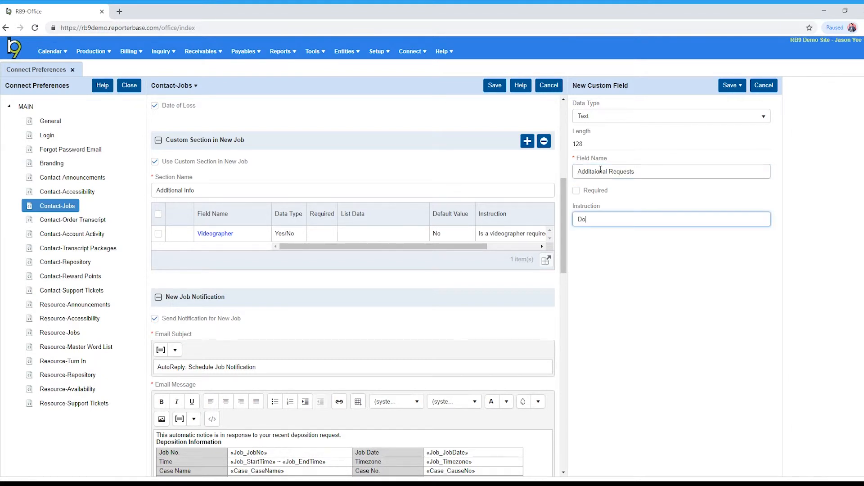
text( you require anything additional for thi)
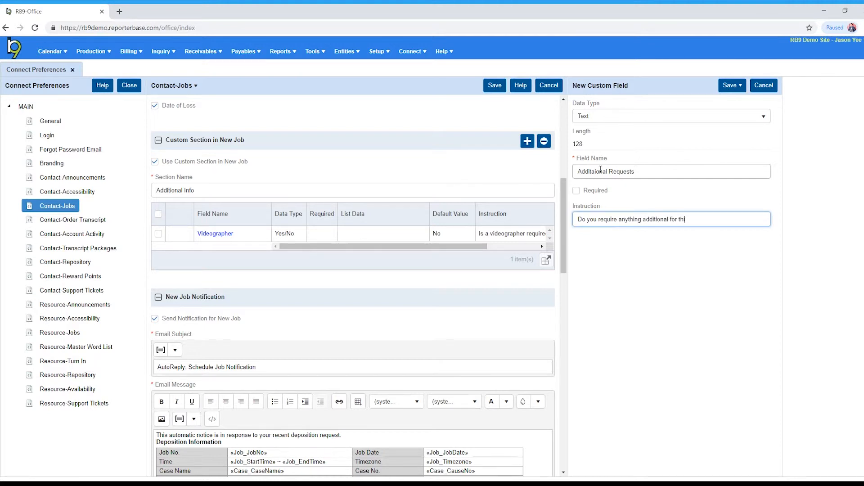
text(s job?)
click(730, 86)
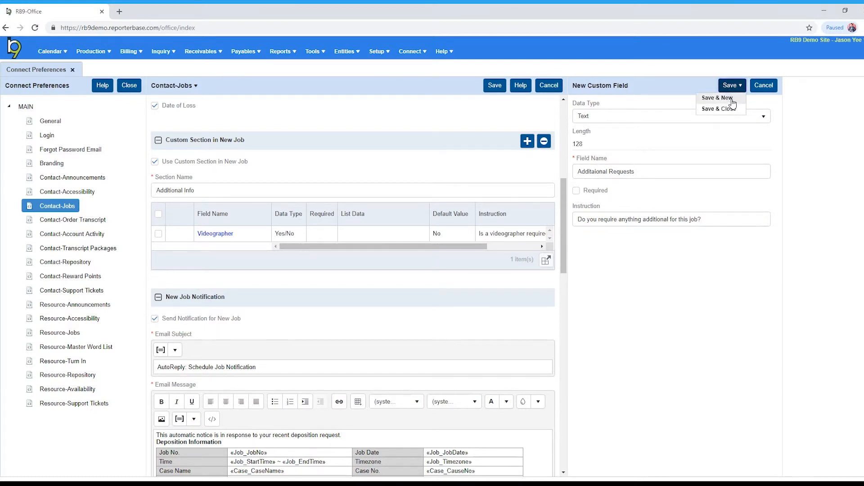
click(728, 109)
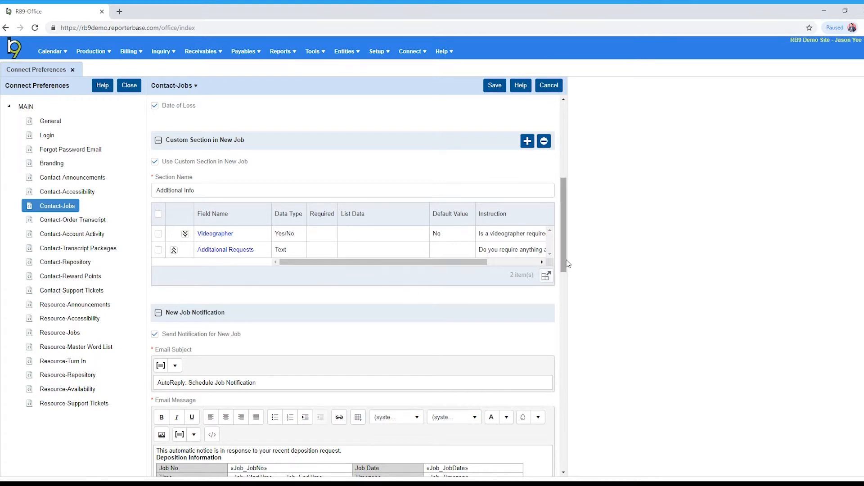
Try turning the new job notification off and on, and highlight its email subject without editing it
drag(566, 263, 565, 305)
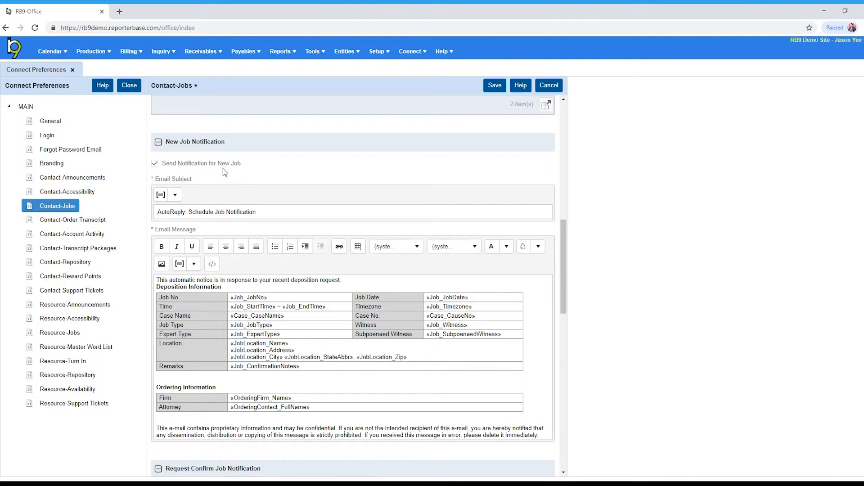
click(154, 164)
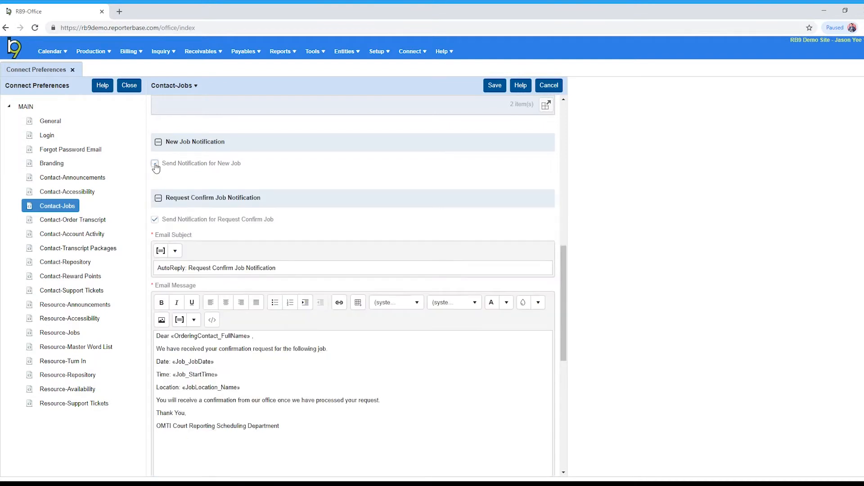
click(154, 163)
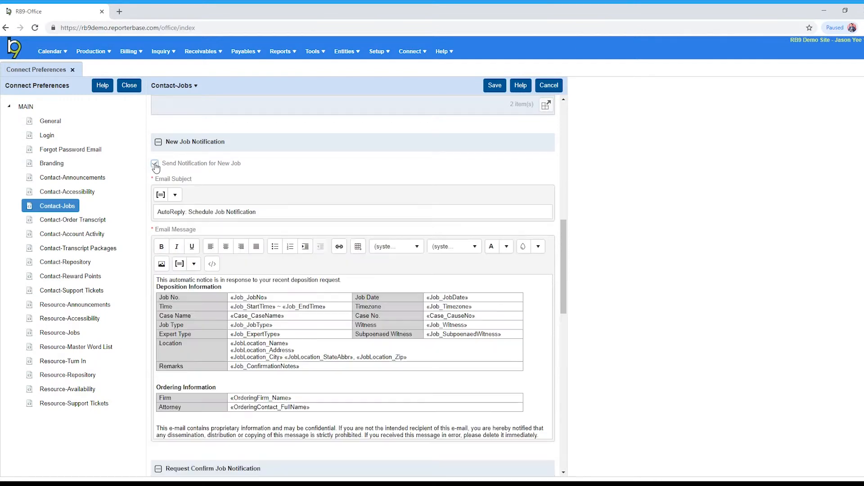
click(155, 164)
click(155, 164)
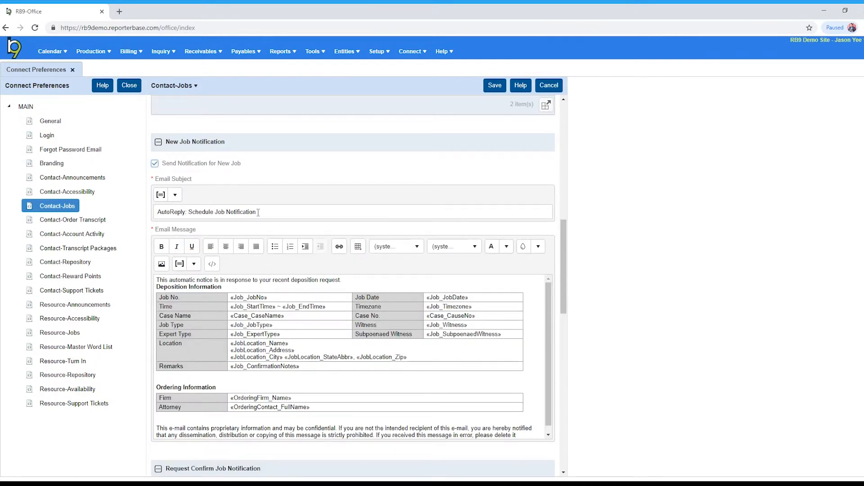
drag(259, 212, 141, 218)
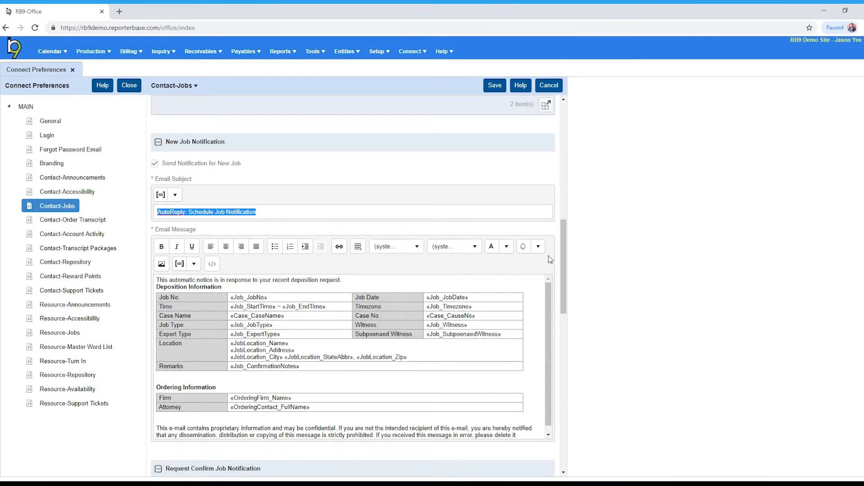
Try turning off the notification for Request Confirm Job, and turn it back on
drag(564, 253, 557, 325)
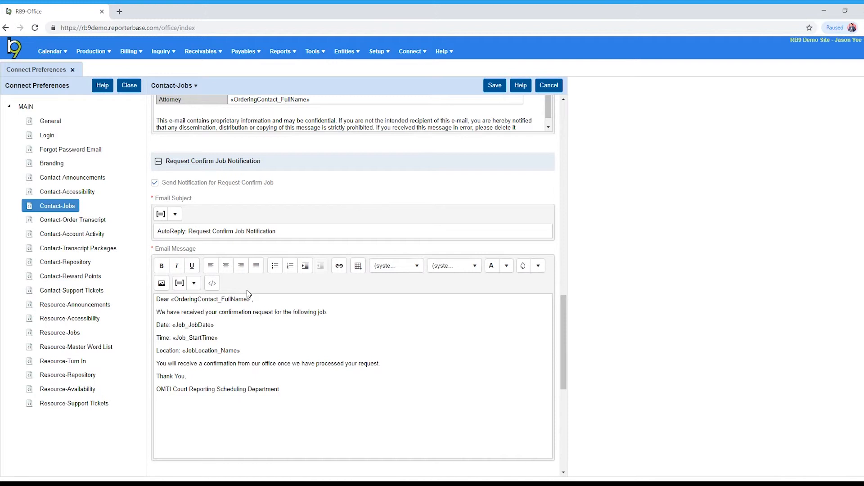
click(154, 184)
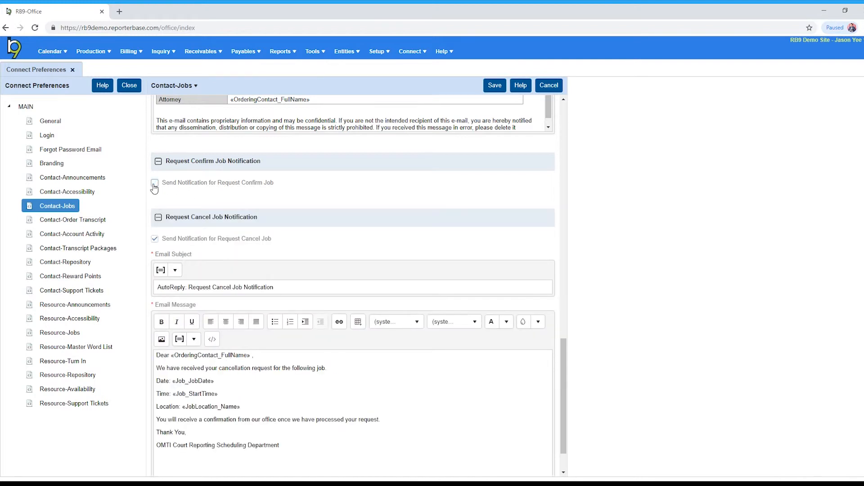
click(155, 184)
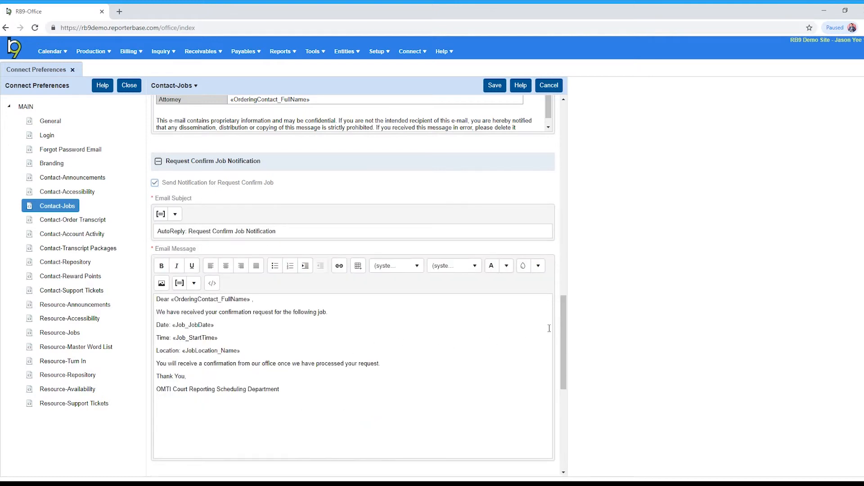
Review the Request Cancel Job notification and save the Contact-Jobs preferences
drag(565, 324, 563, 405)
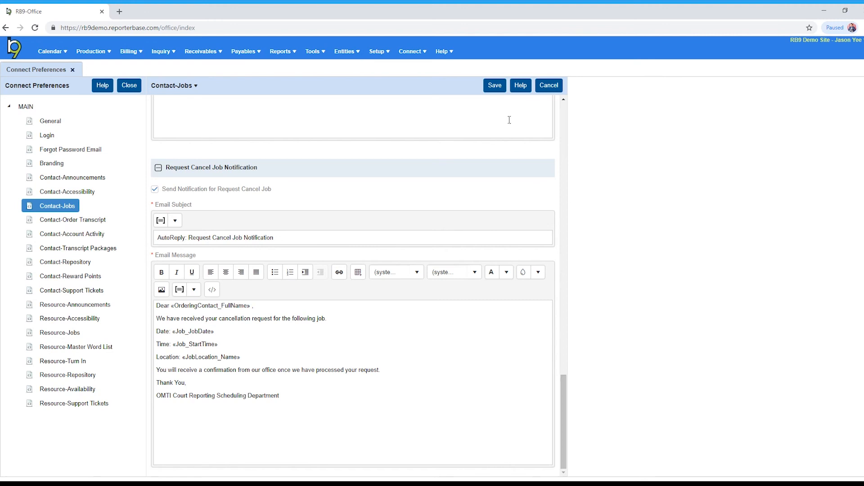
click(495, 85)
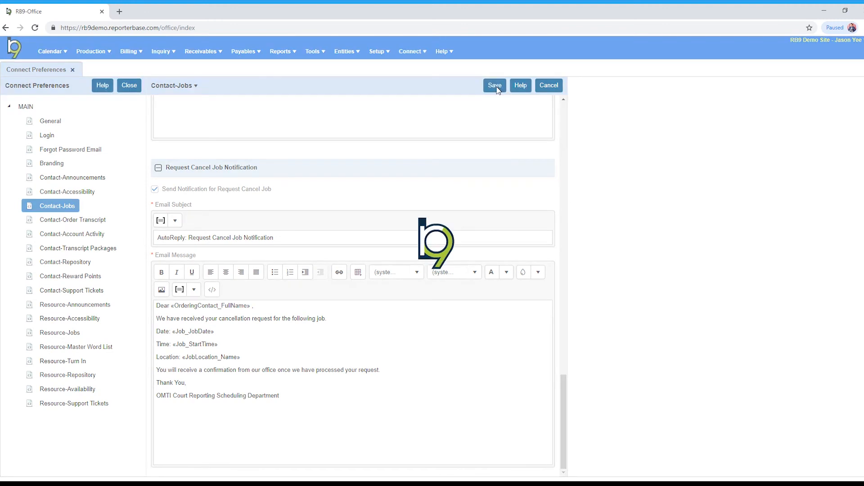